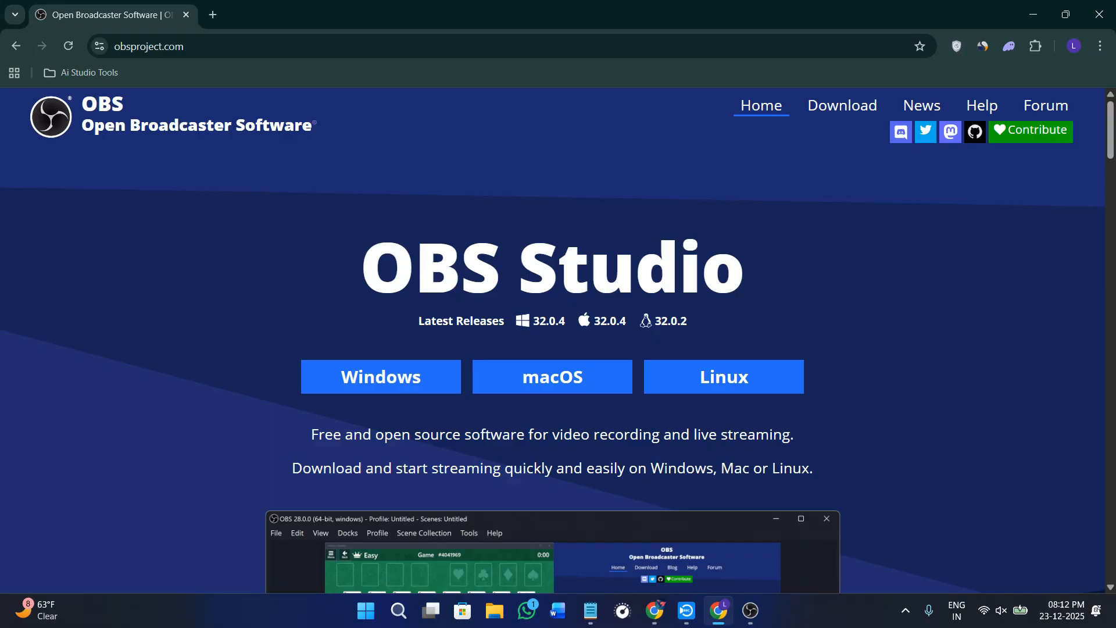
- Download the OBS Studio 32.0.4 installer for Windows from obsproject.com and check its progress in the recent download history
left_click(156, 48)
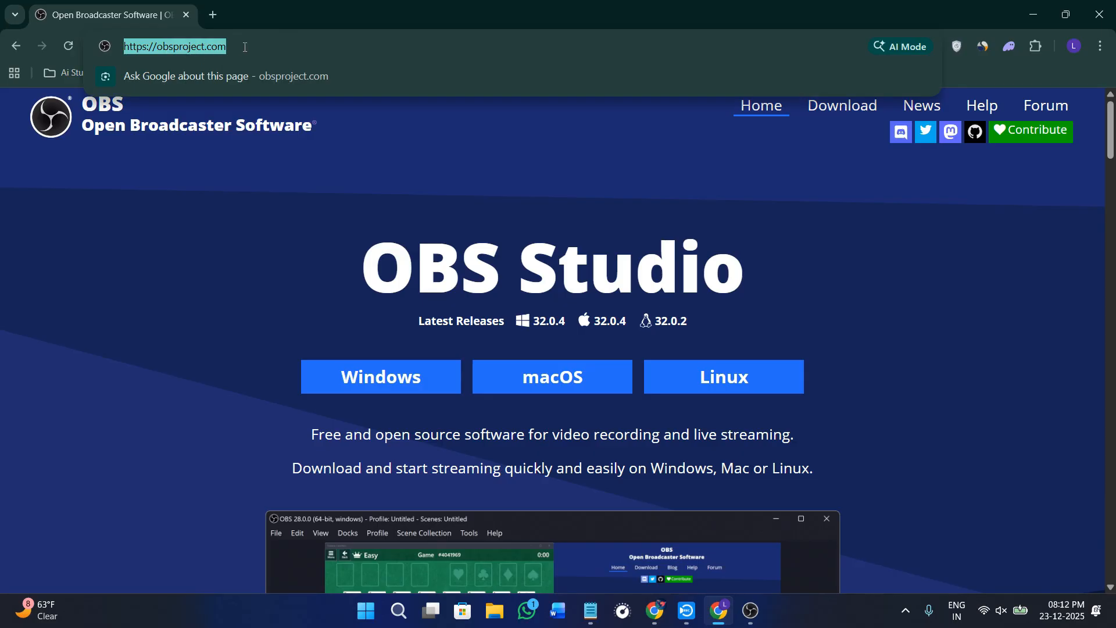
left_click(417, 283)
left_click_drag(350, 282, 760, 279)
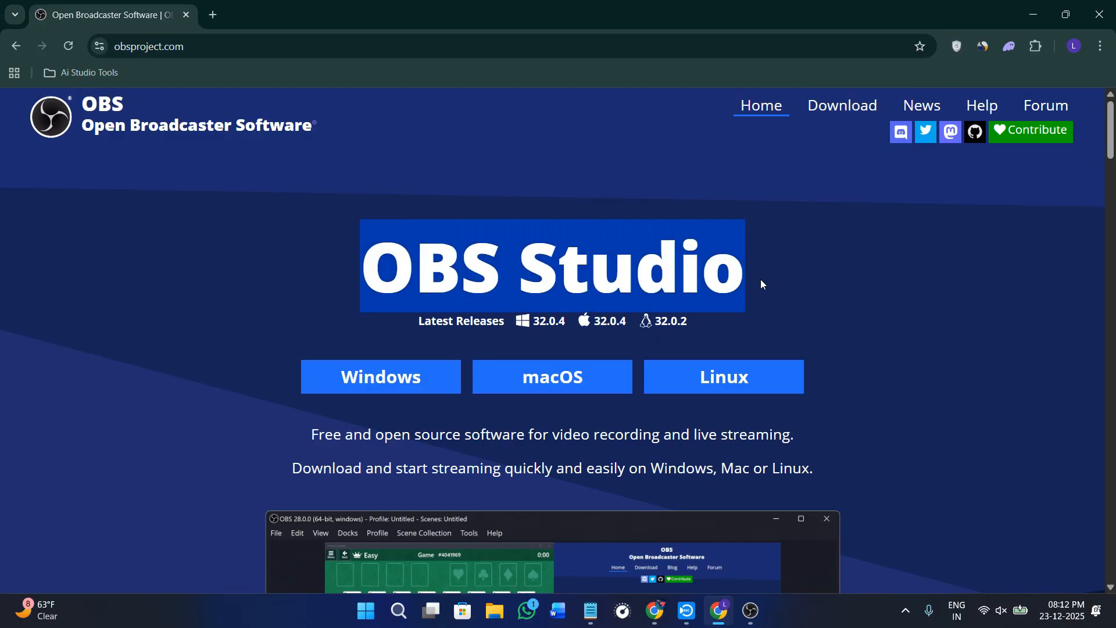
left_click(390, 321)
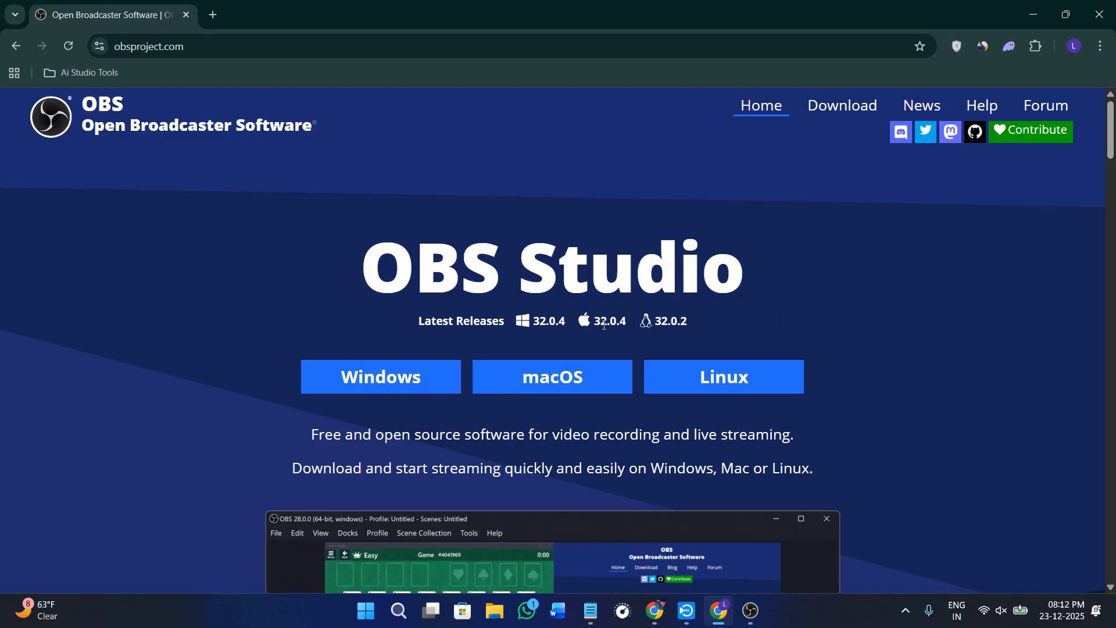
scroll(604, 326, "down", 2)
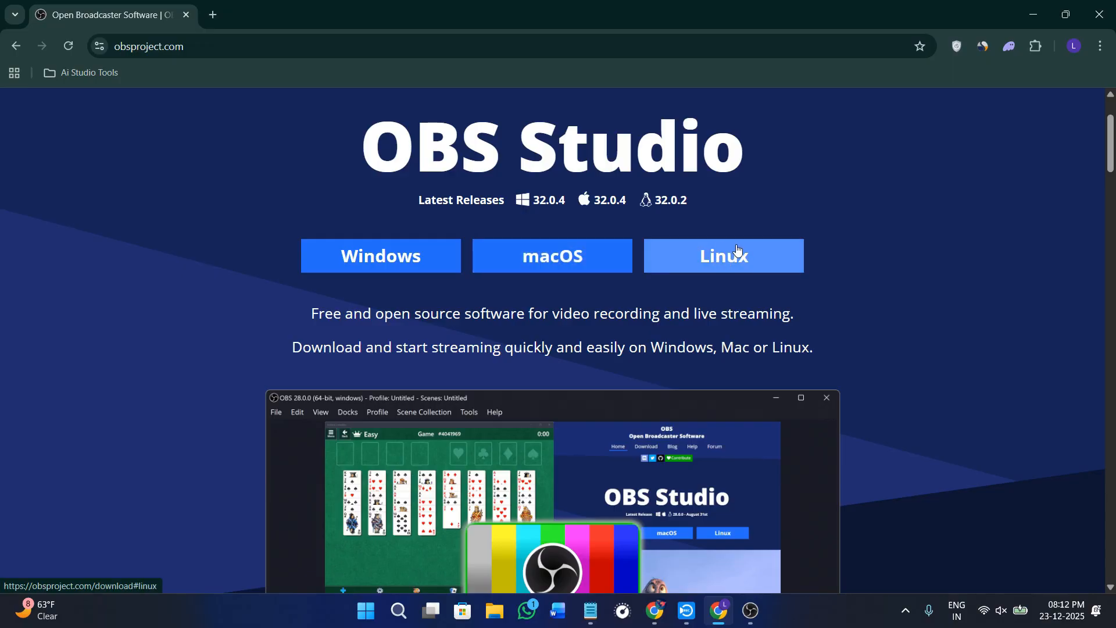
scroll(314, 296, "up", 2)
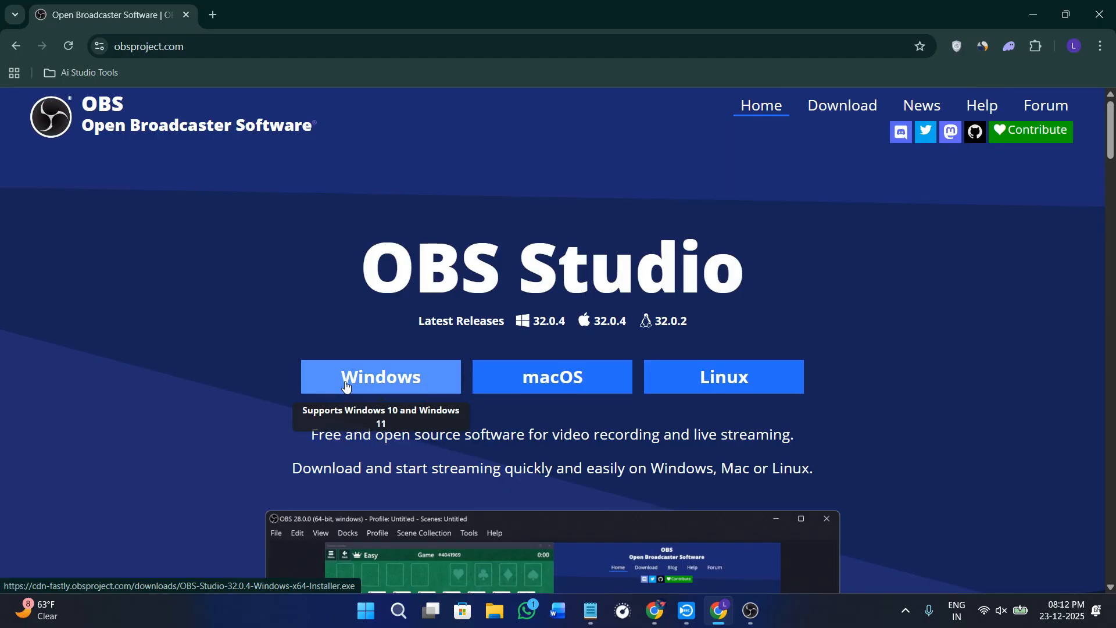
left_click(397, 378)
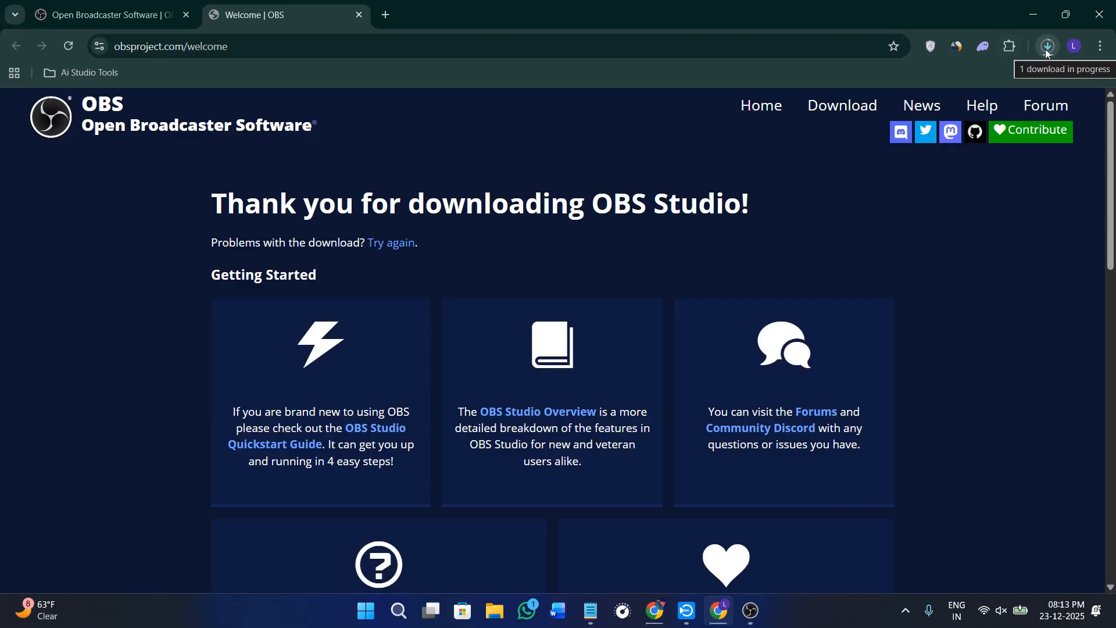
left_click(1046, 48)
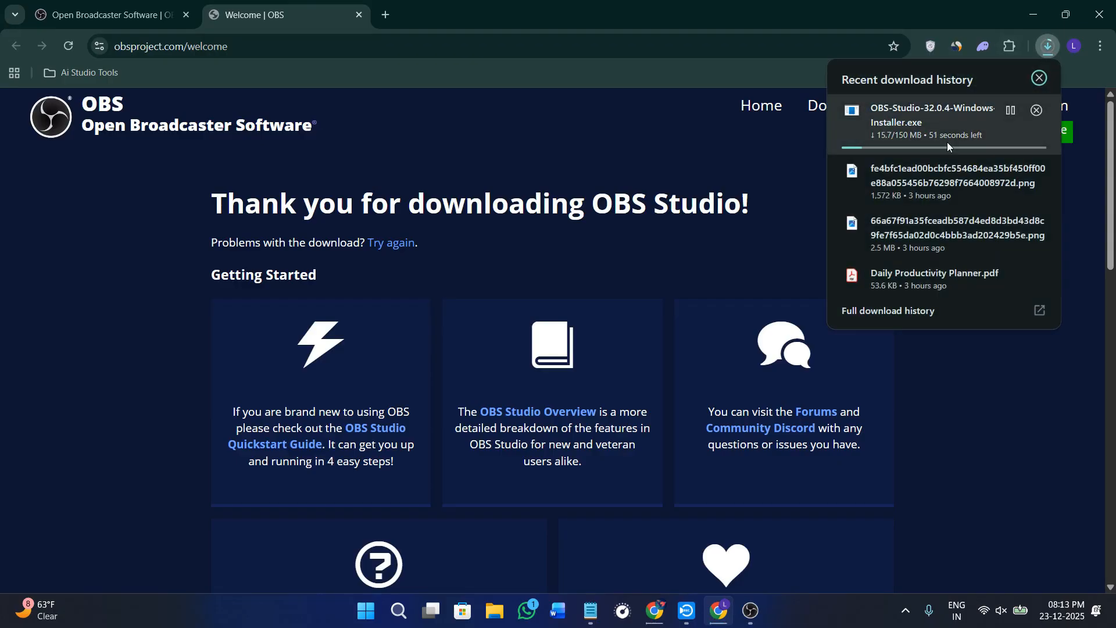
left_click(939, 393)
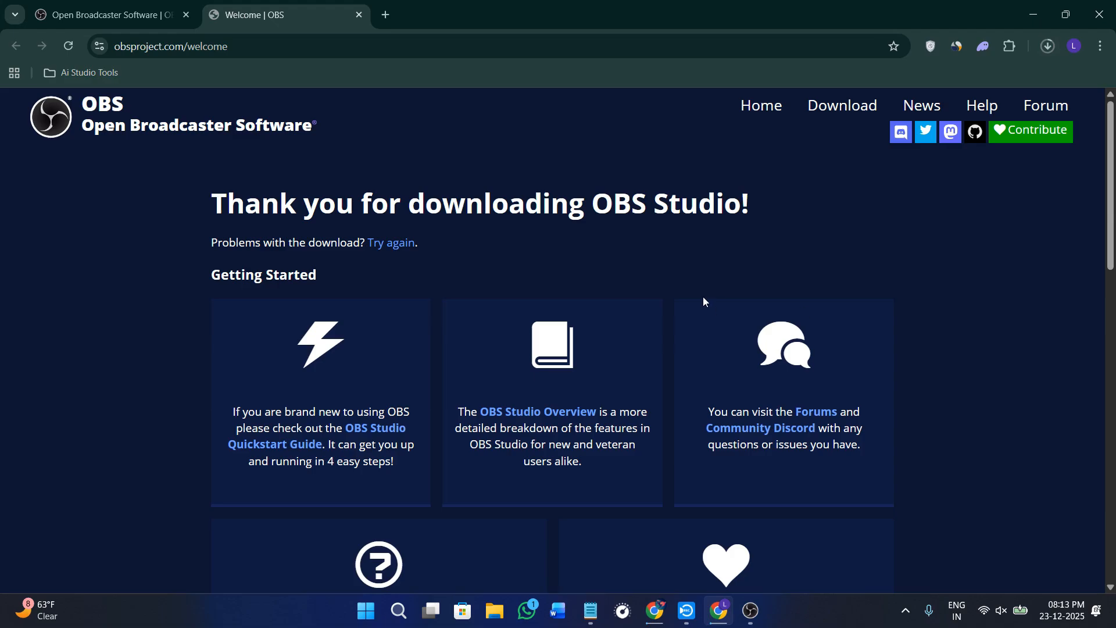
- Switch to OBS Studio and add a new scene named Scene
left_click(719, 591)
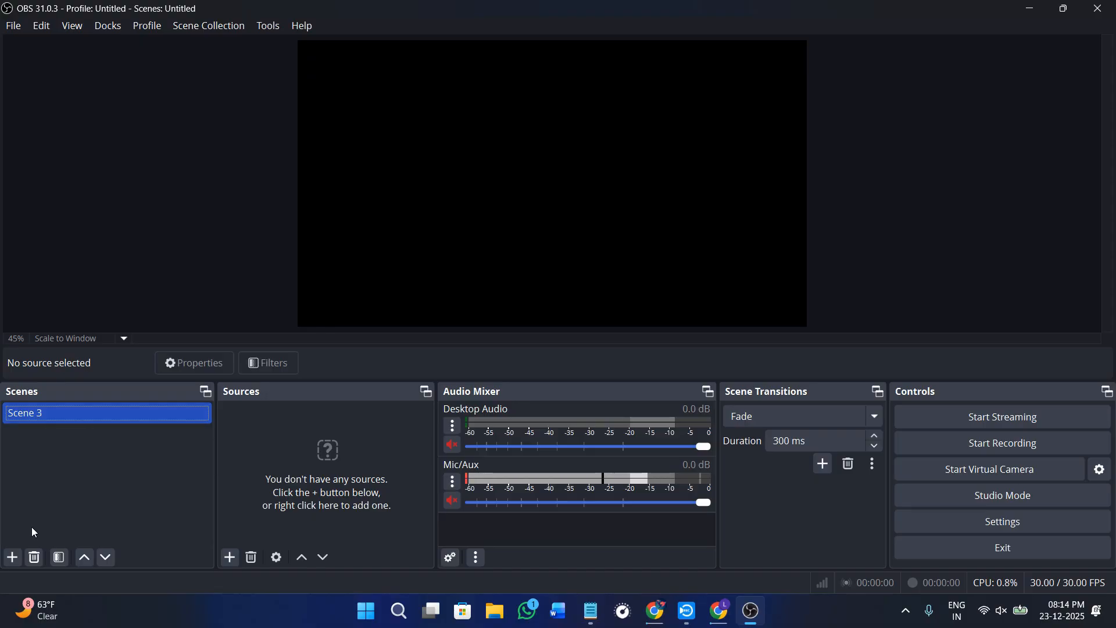
left_click(17, 561)
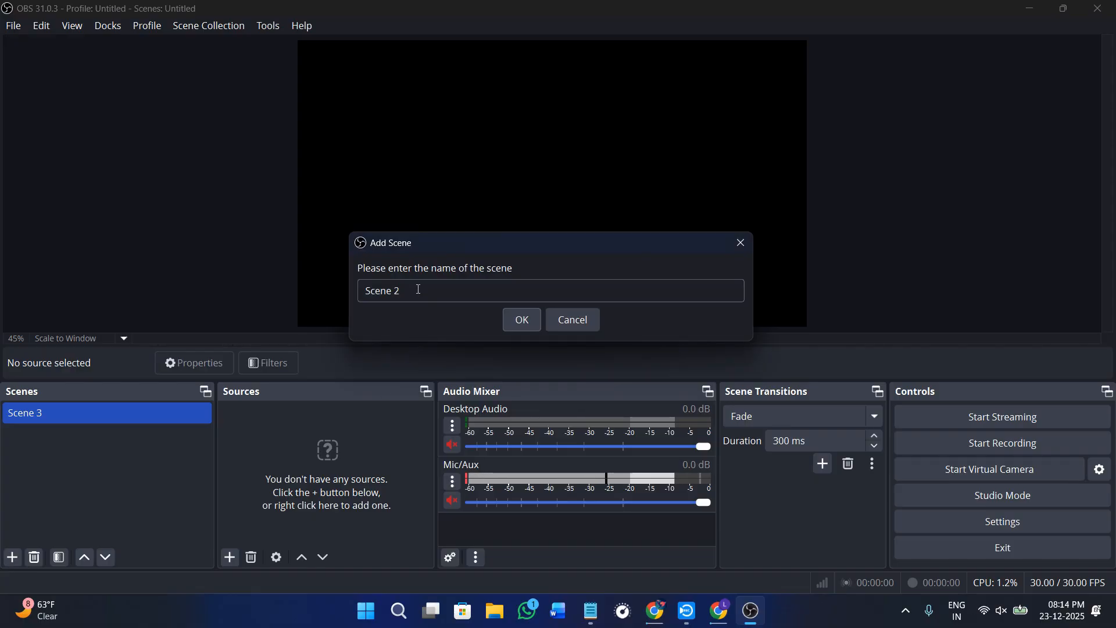
left_click_drag(417, 289, 336, 294)
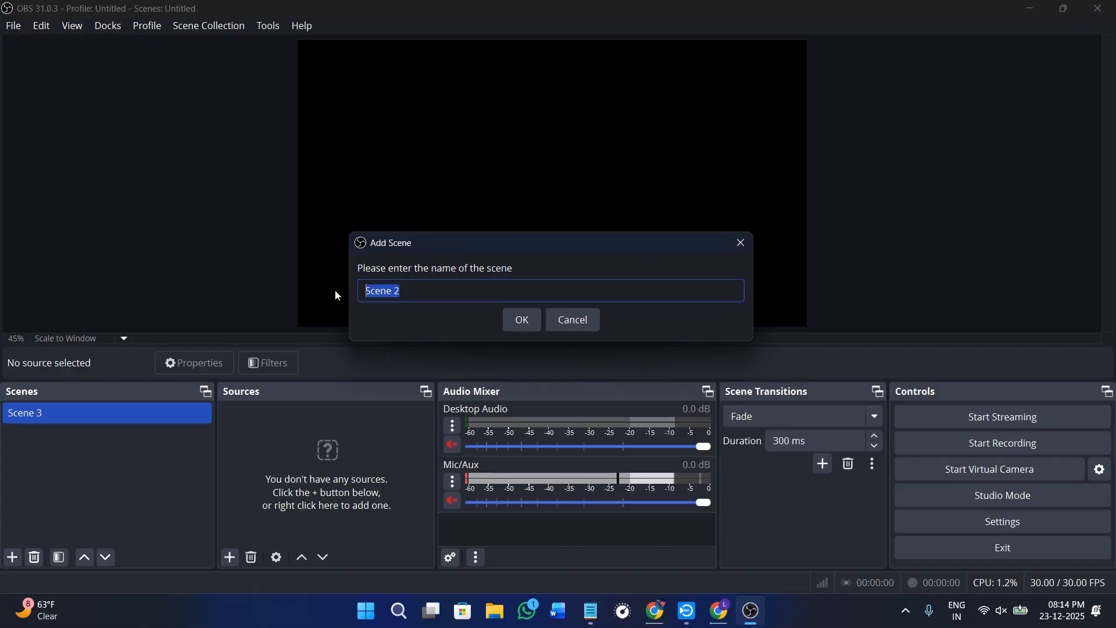
left_click(437, 289)
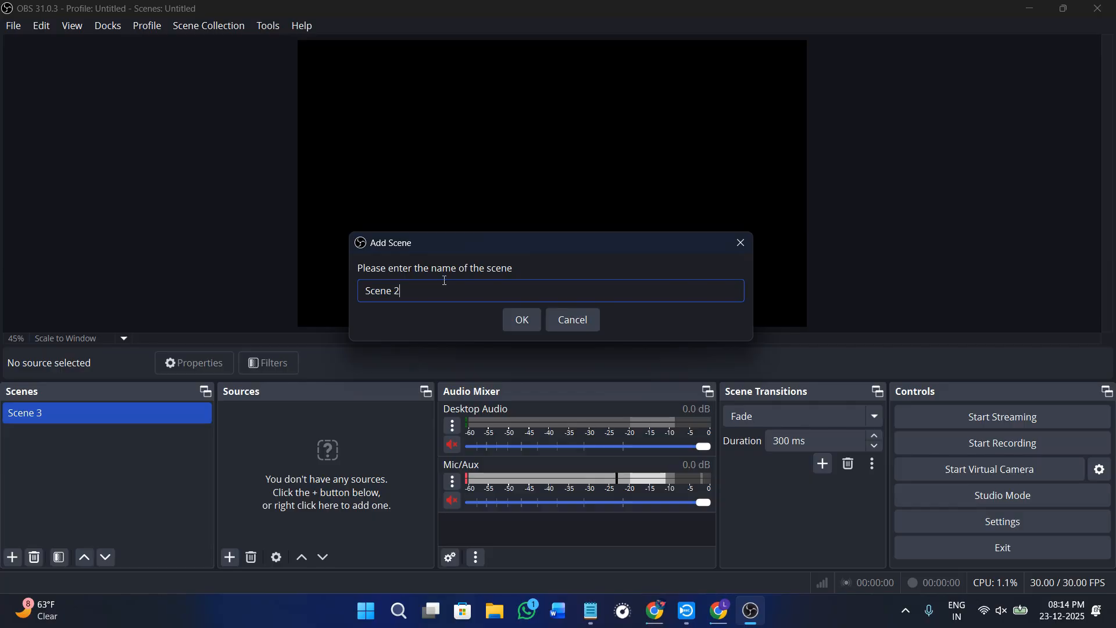
type("1")
key("BackSpace")
key("BackSpace")
left_click(522, 321)
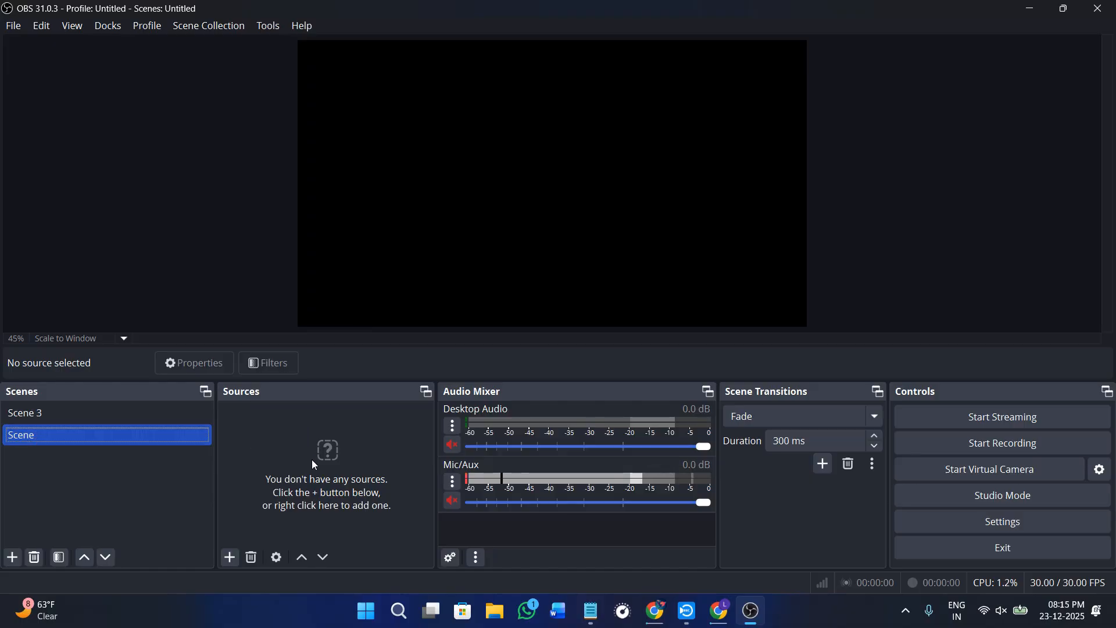
- Add a new Image source named Image to the scene, leaving its image file empty
left_click(231, 557)
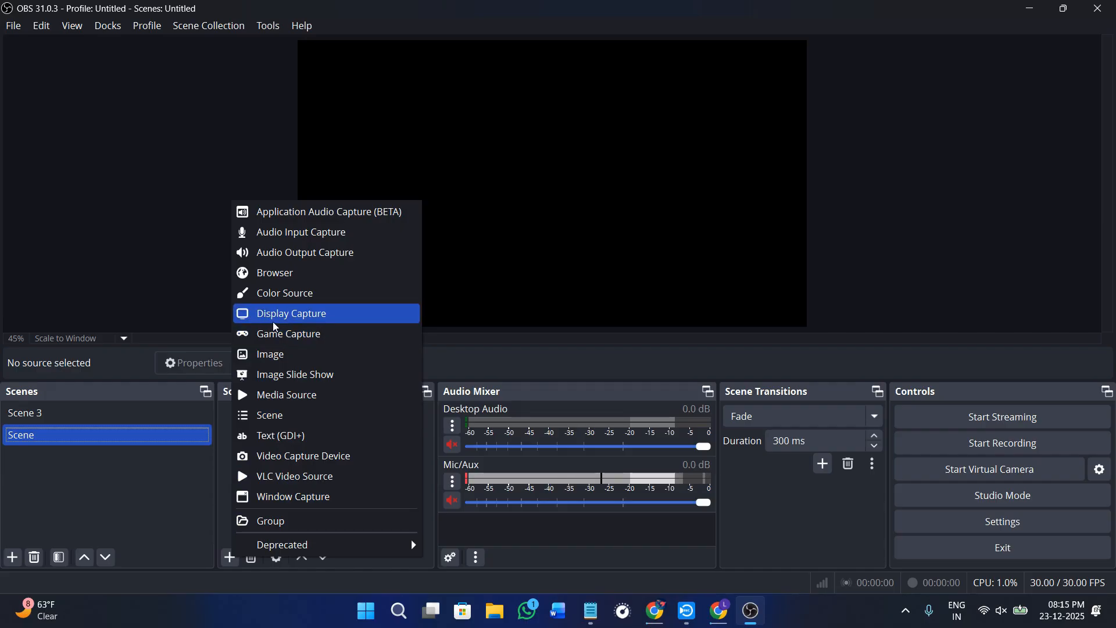
left_click(290, 355)
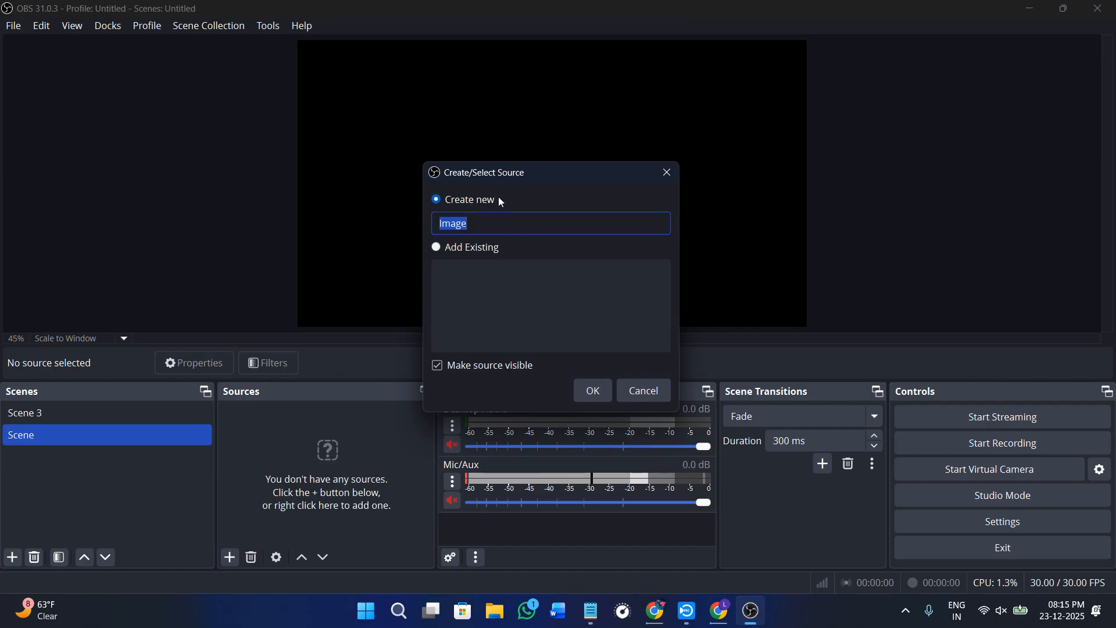
left_click(590, 391)
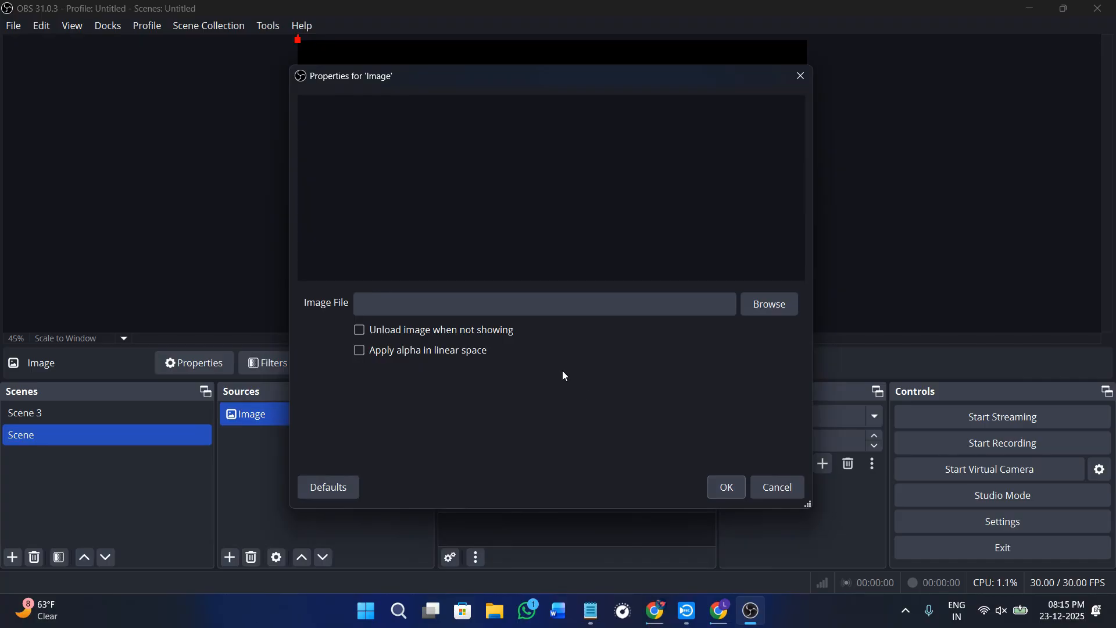
left_click_drag(366, 78, 421, 85)
left_click(812, 78)
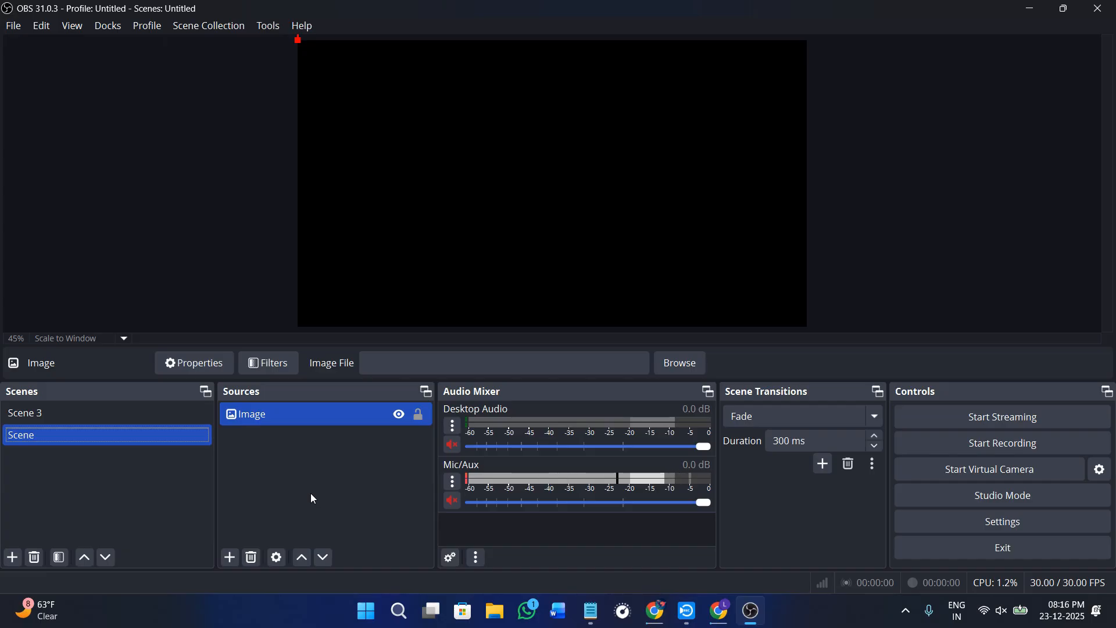
- Add a new Window Capture source to the scene without choosing a window to capture
left_click(230, 557)
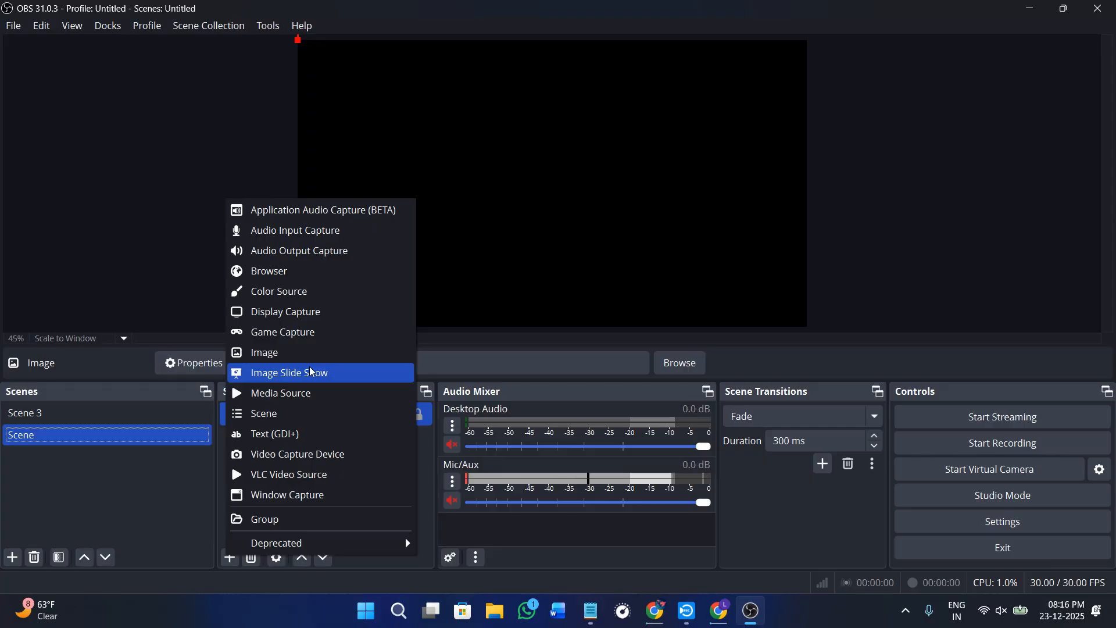
left_click(313, 502)
left_click(592, 393)
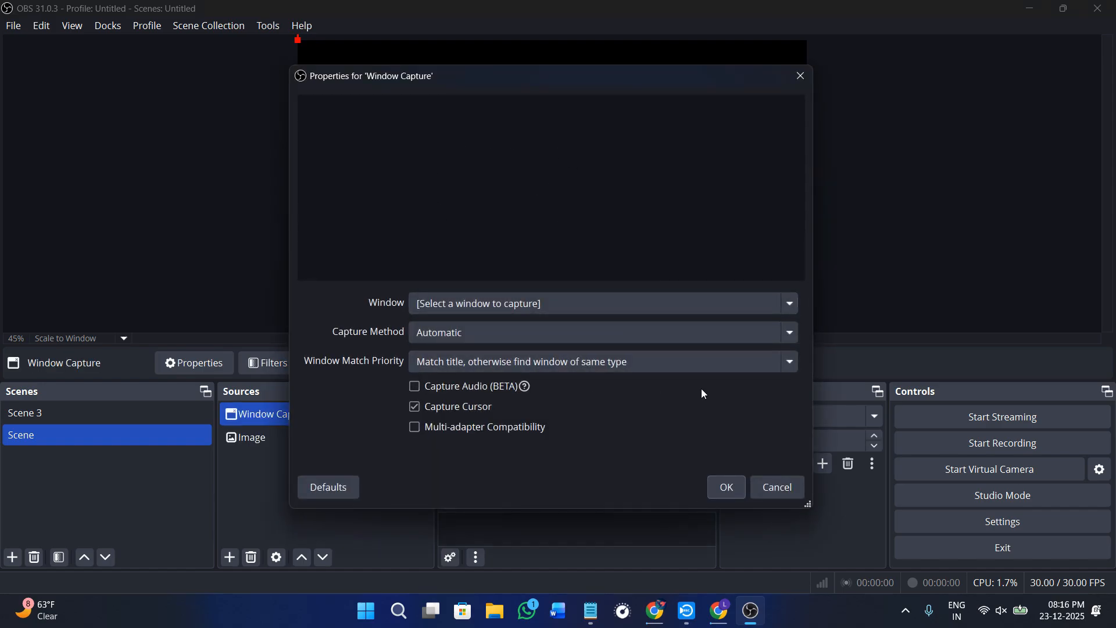
left_click(802, 75)
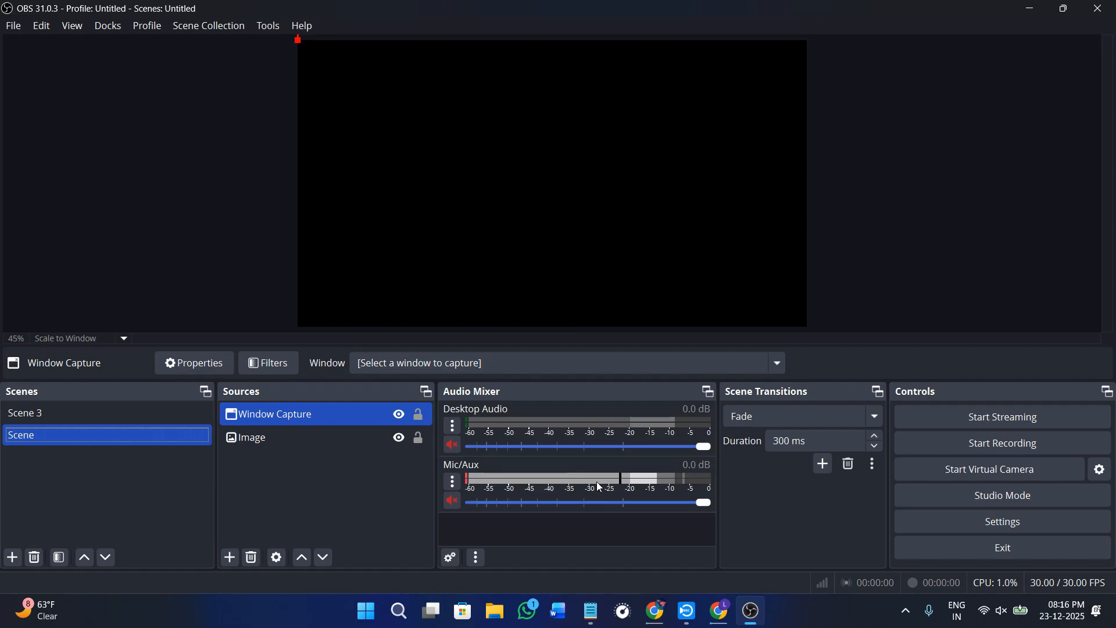
- Review the audio settings, from the global audio devices to the push-to-talk hotkeys, and close the settings without changes
left_click(966, 522)
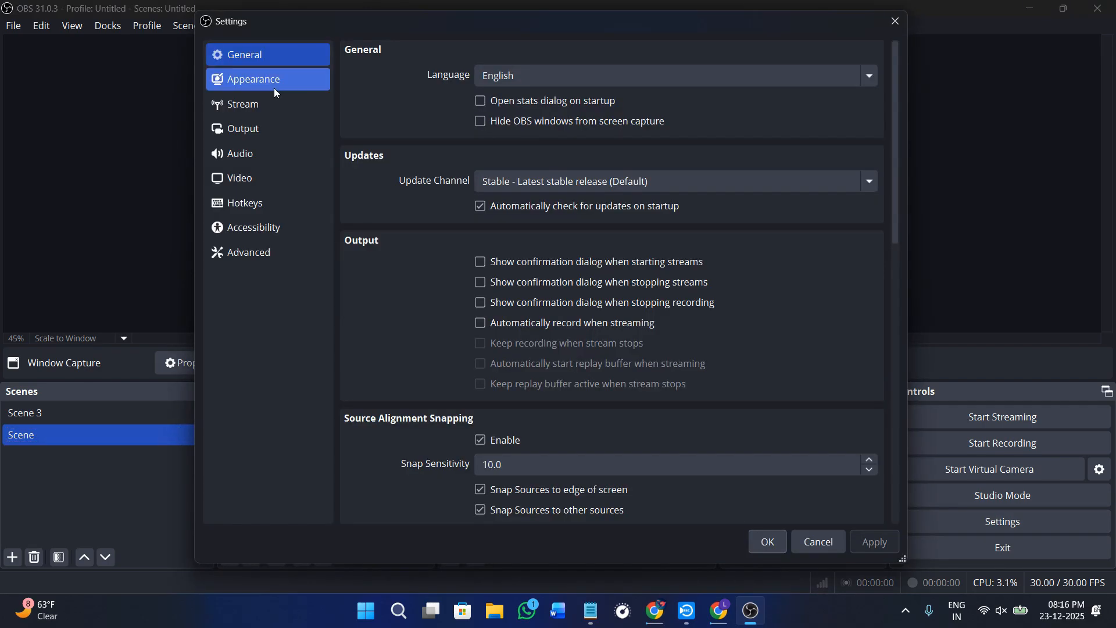
left_click(269, 158)
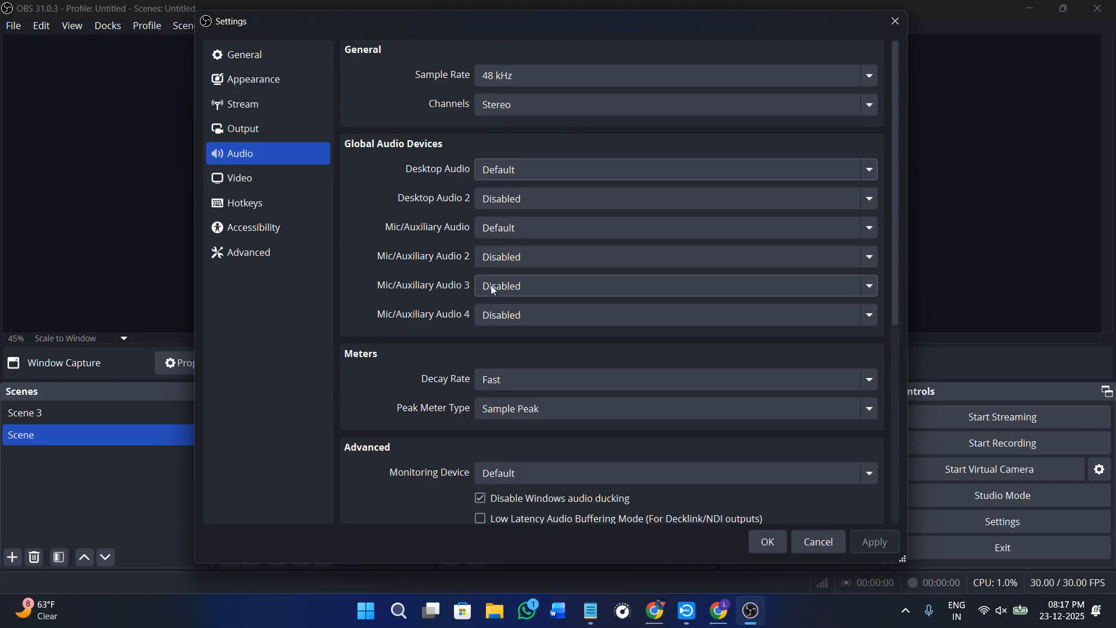
scroll(499, 356, "down", 5)
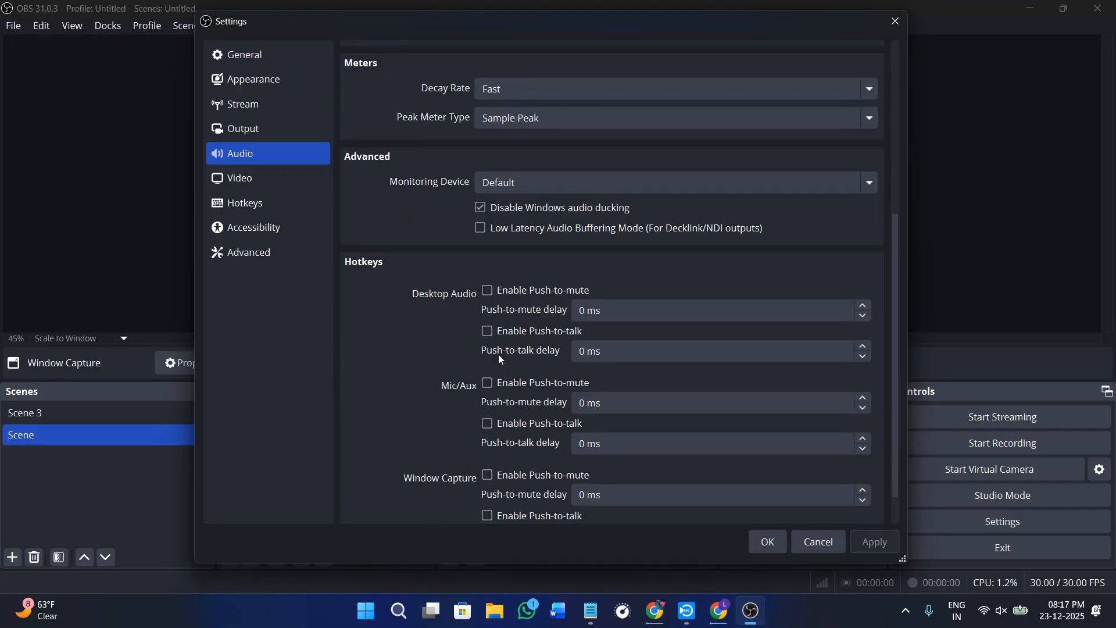
scroll(501, 359, "down", 1)
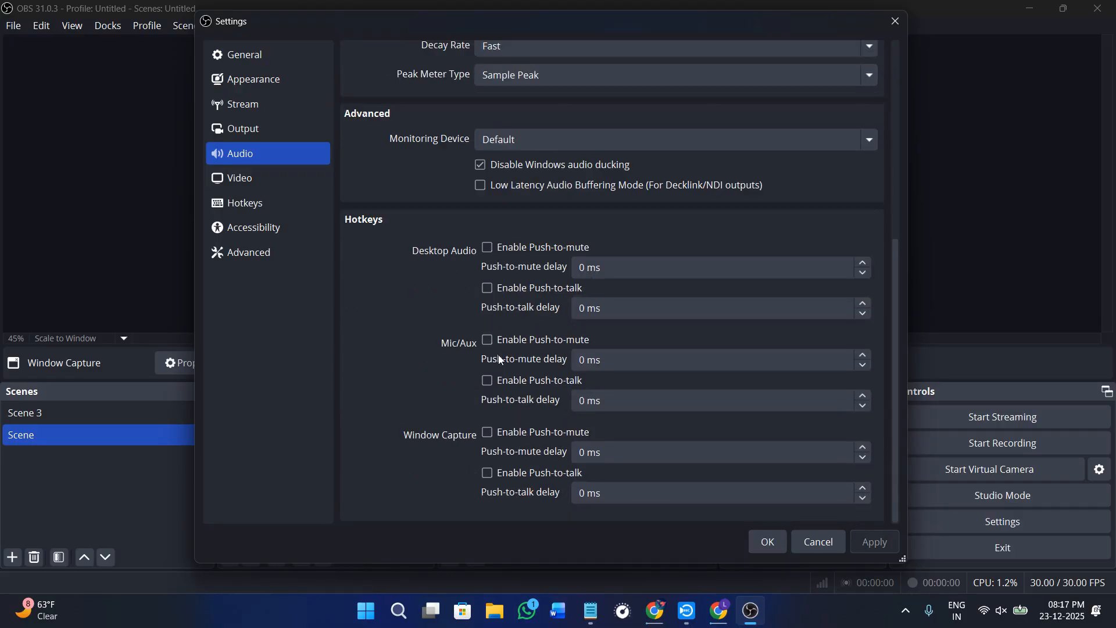
scroll(500, 359, "up", 4)
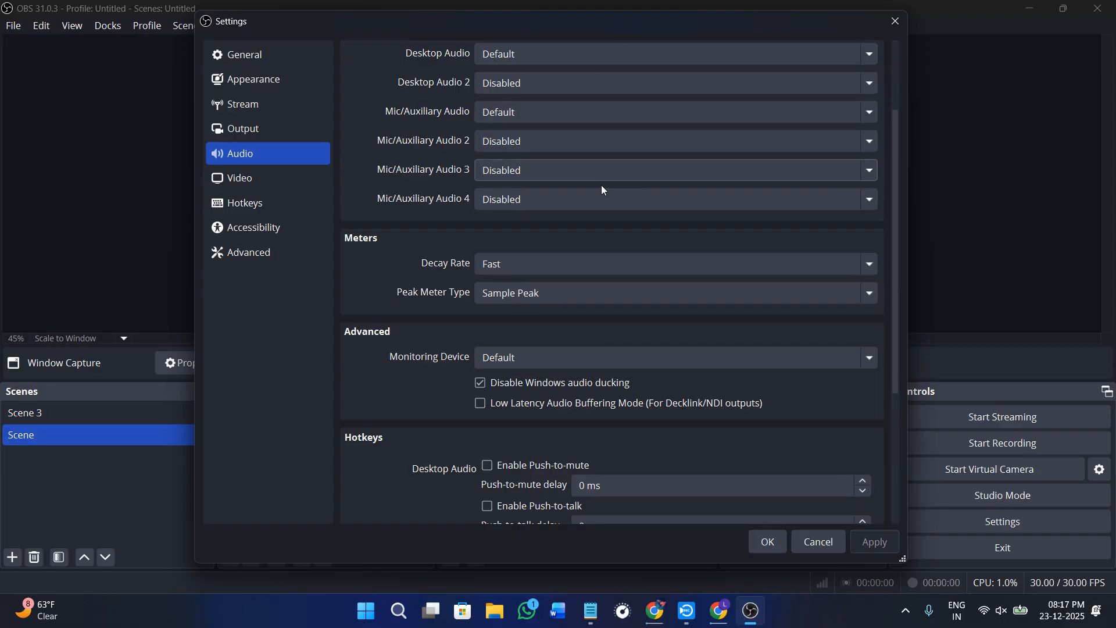
scroll(596, 221, "up", 1)
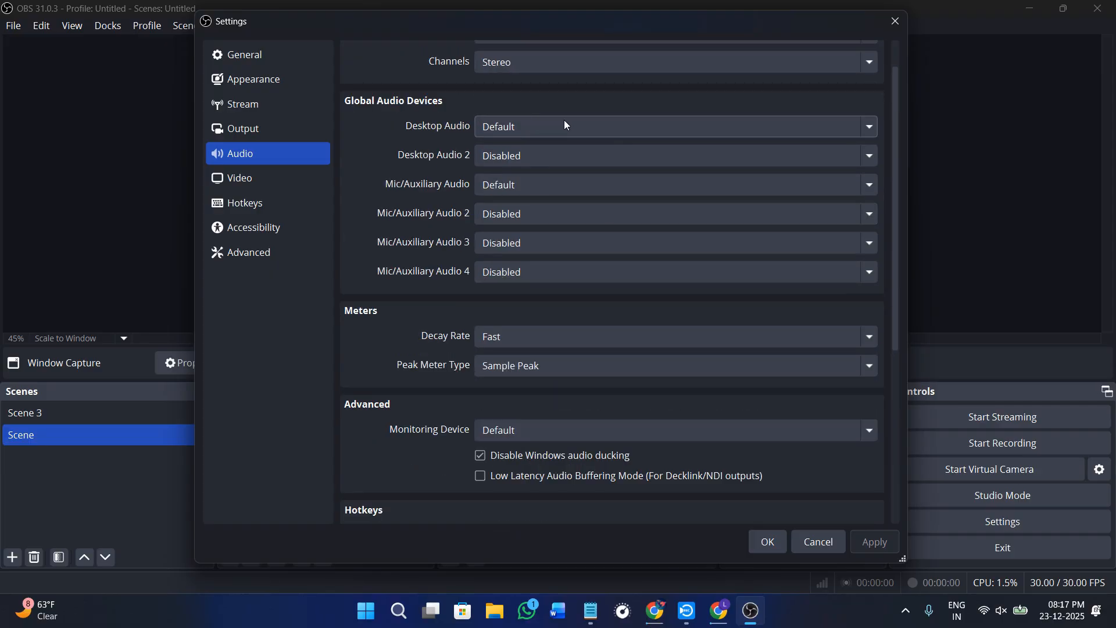
scroll(787, 461, "up", 1)
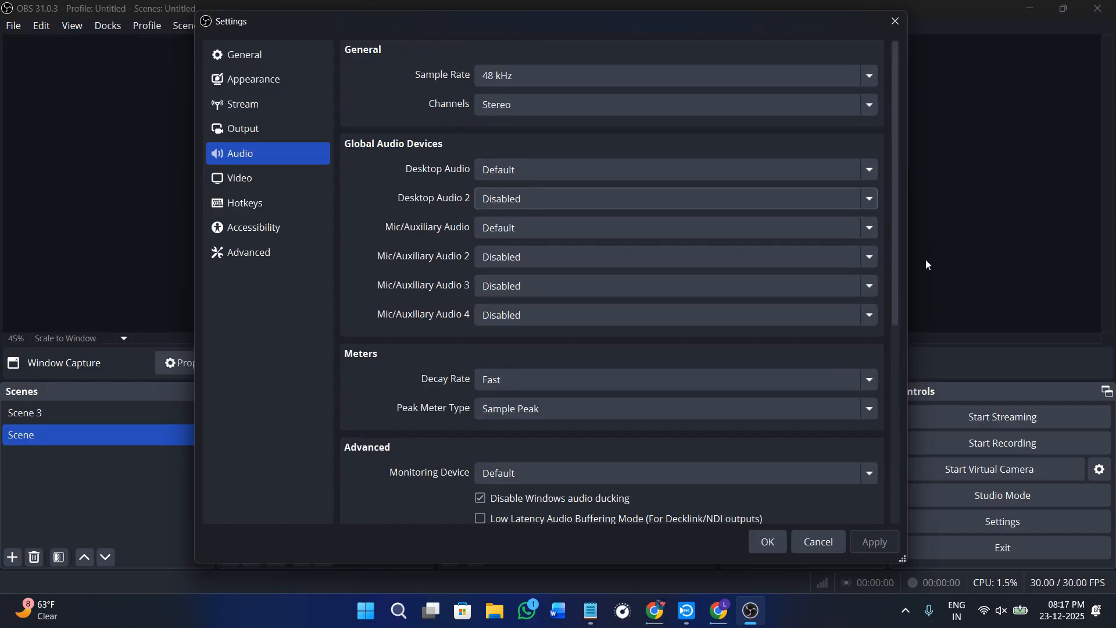
left_click(895, 22)
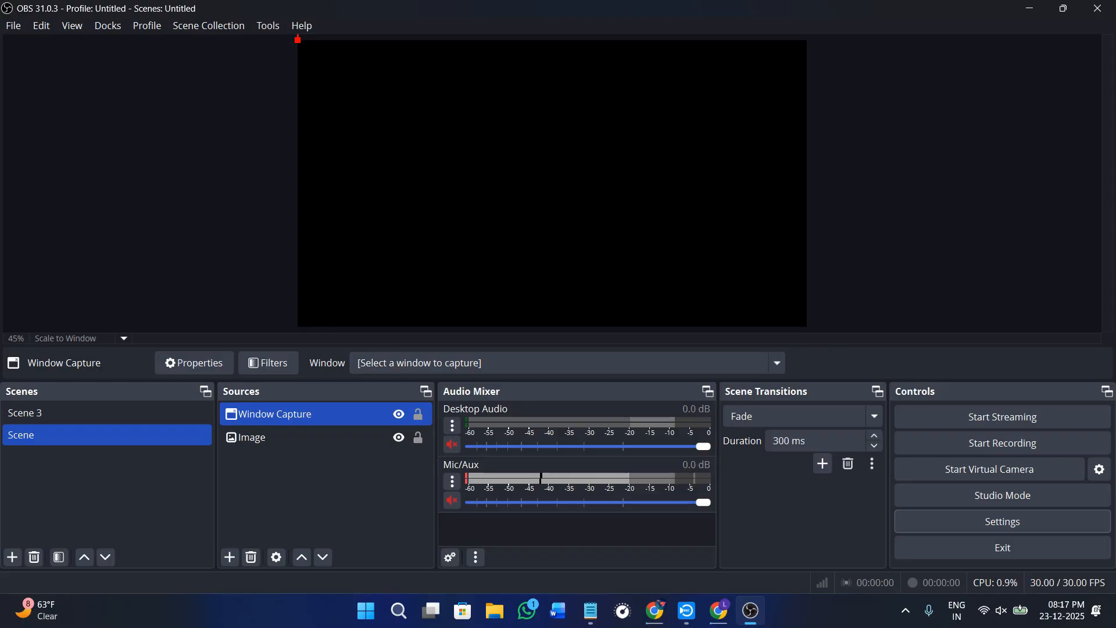
left_click(230, 559)
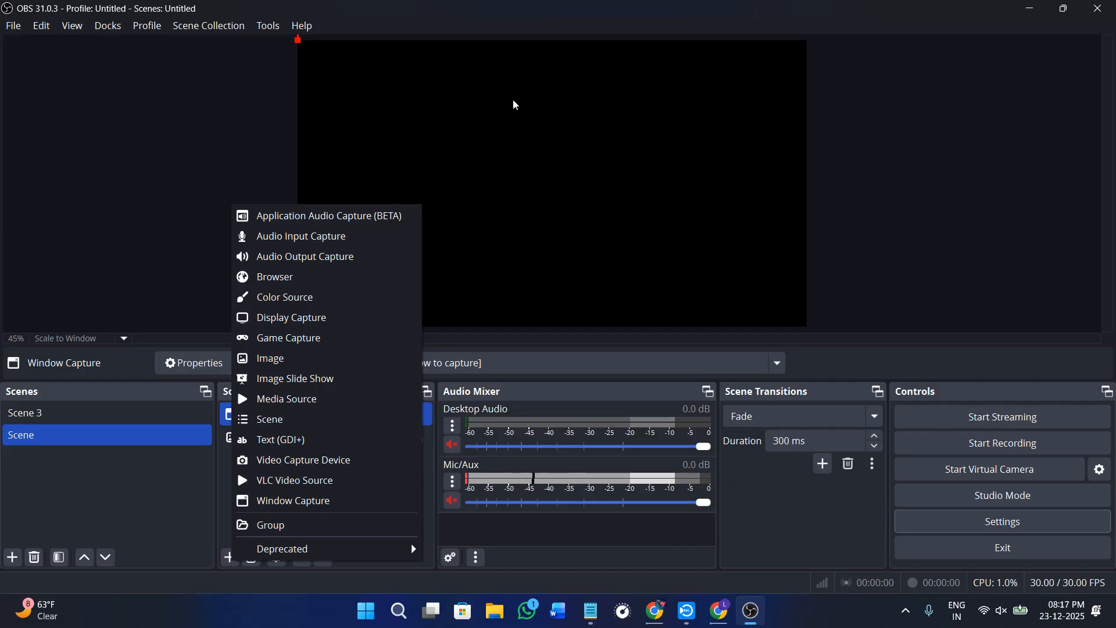
left_click(376, 77)
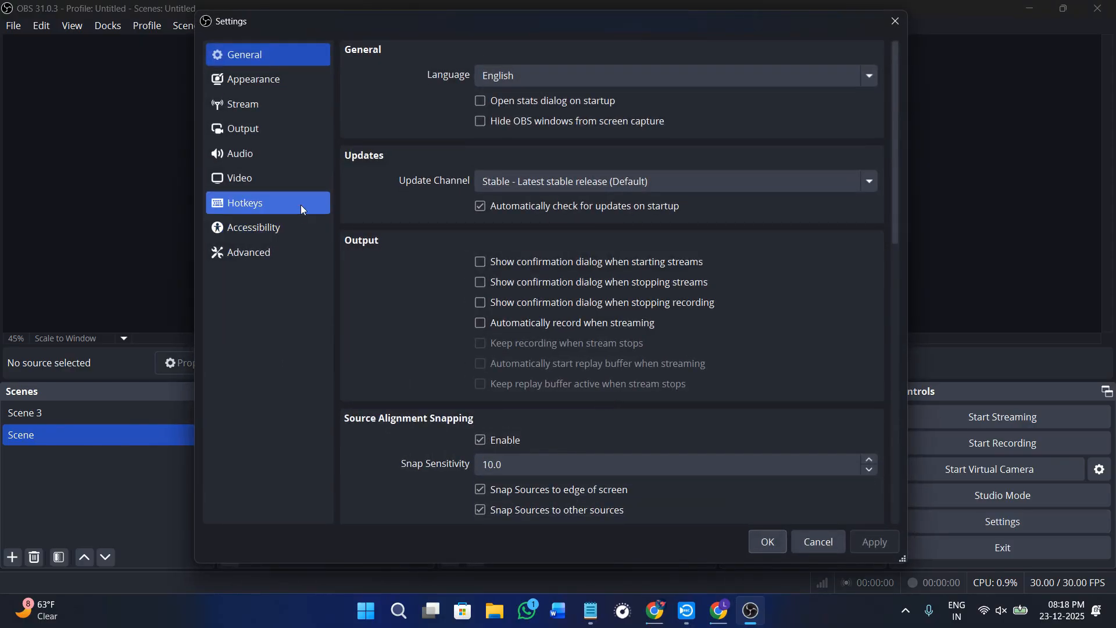
- Review the recording output settings, including the available choices for the recording type
left_click(285, 131)
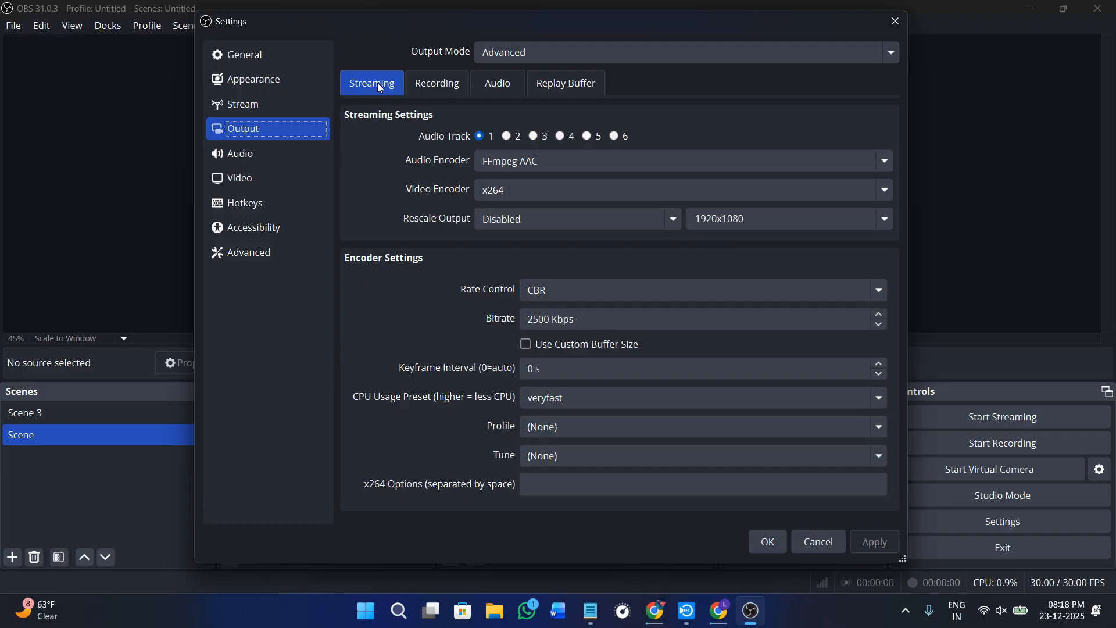
left_click(437, 84)
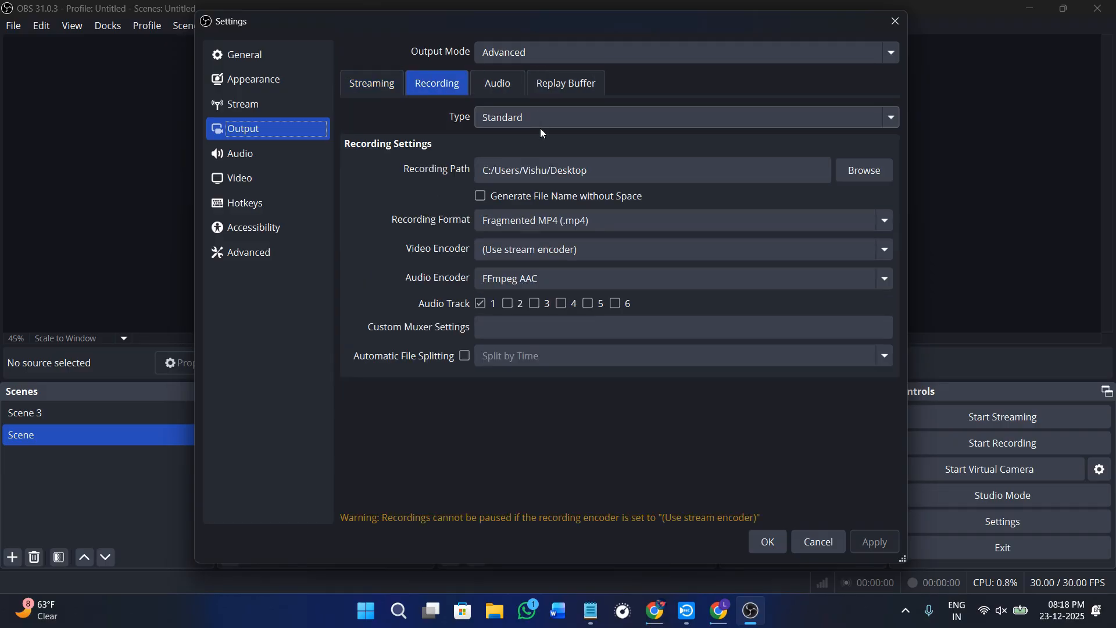
left_click(501, 84)
left_click(553, 124)
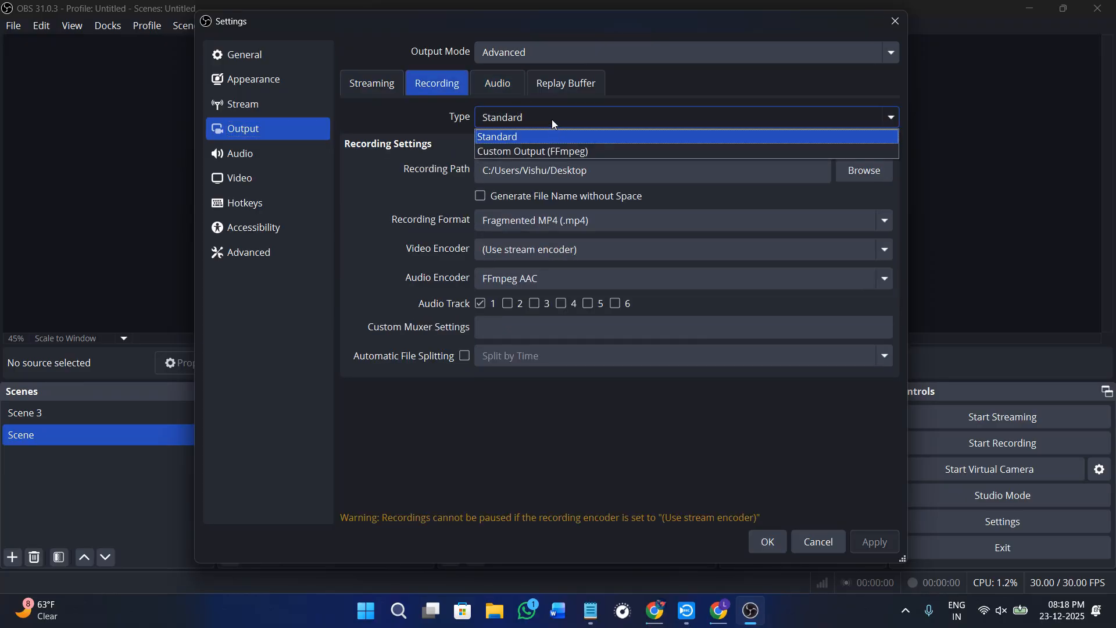
left_click(553, 122)
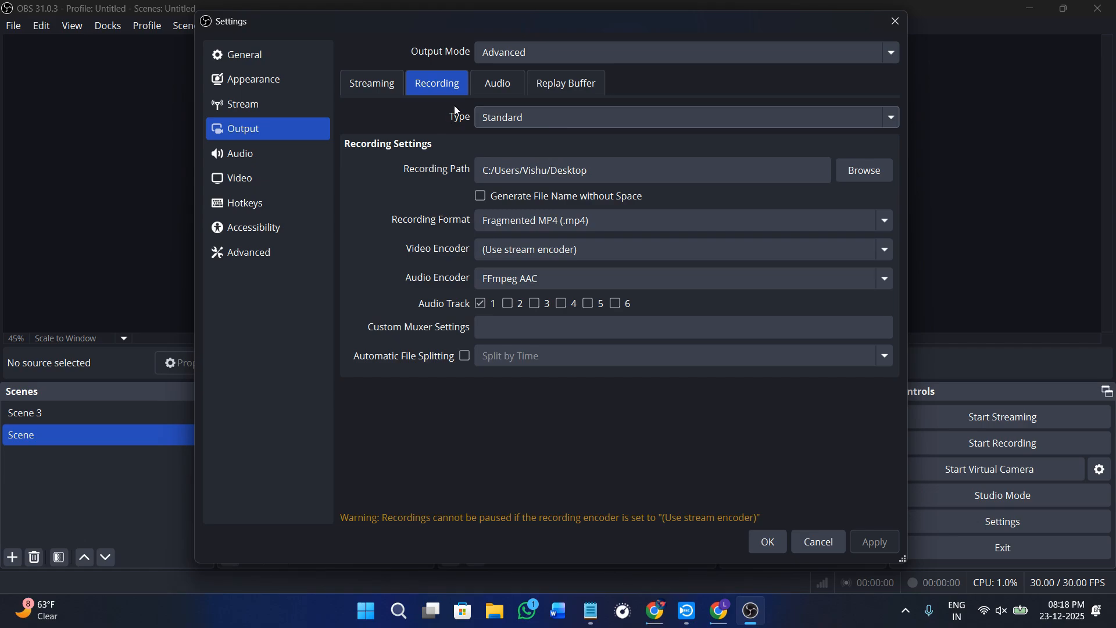
- Examine the video settings and the available base (canvas) resolution options, leaving the resolution unchanged
left_click(271, 183)
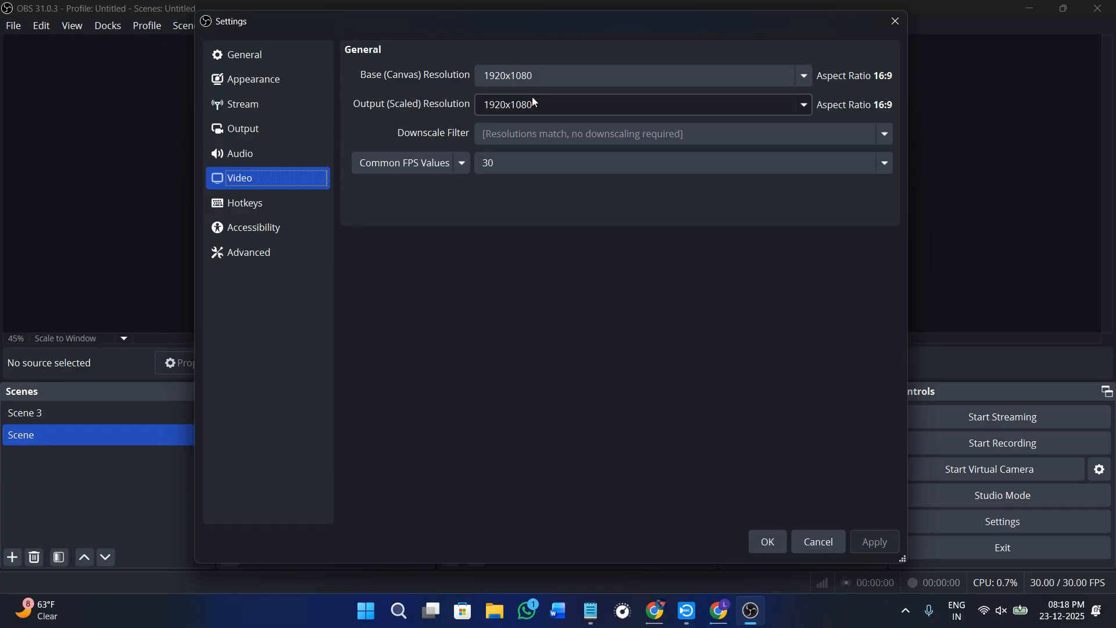
left_click(703, 68)
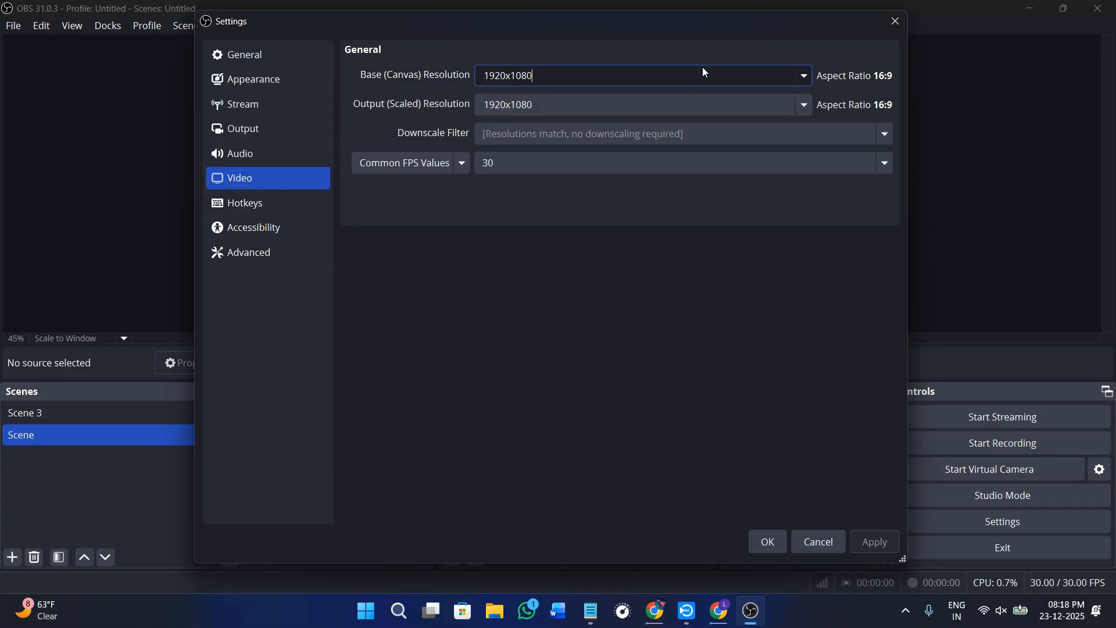
left_click(804, 79)
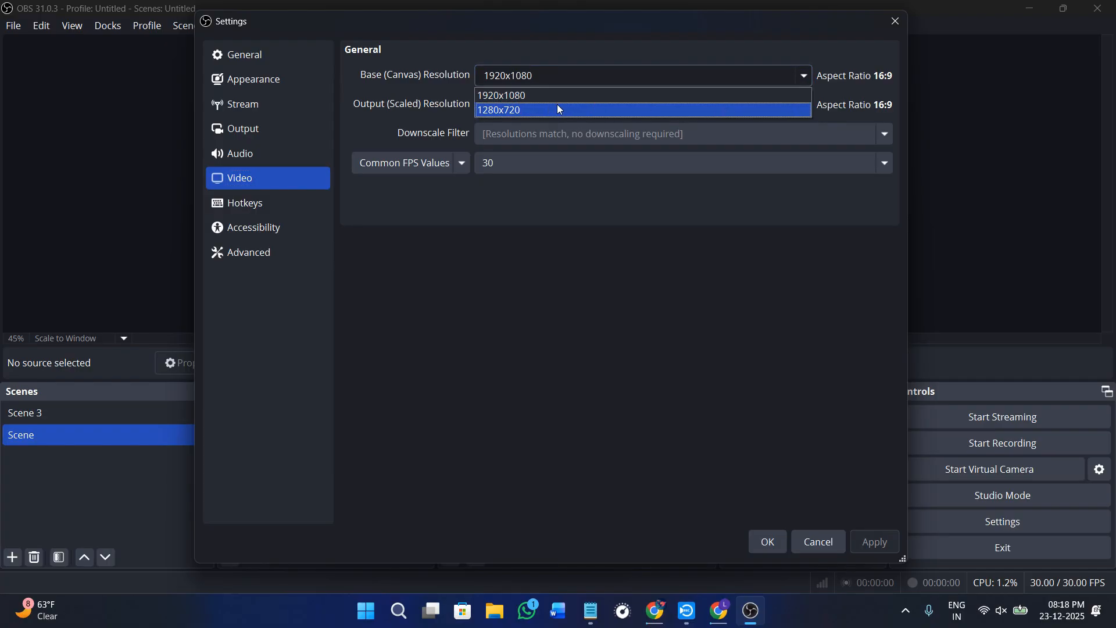
left_click(581, 278)
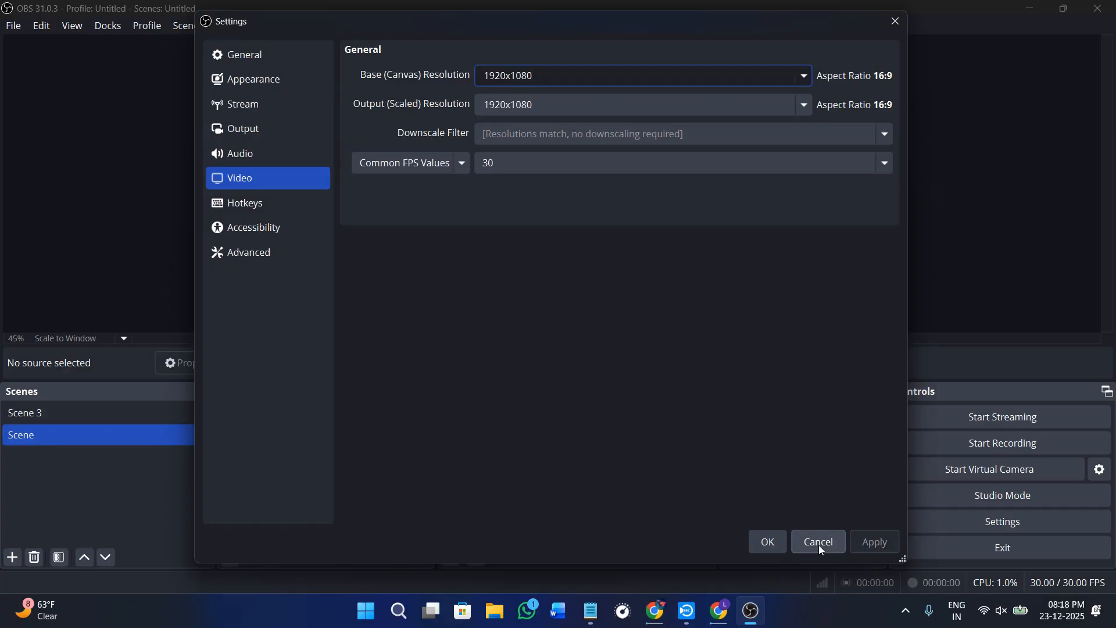
- Accept the settings and start recording the scene
left_click(769, 545)
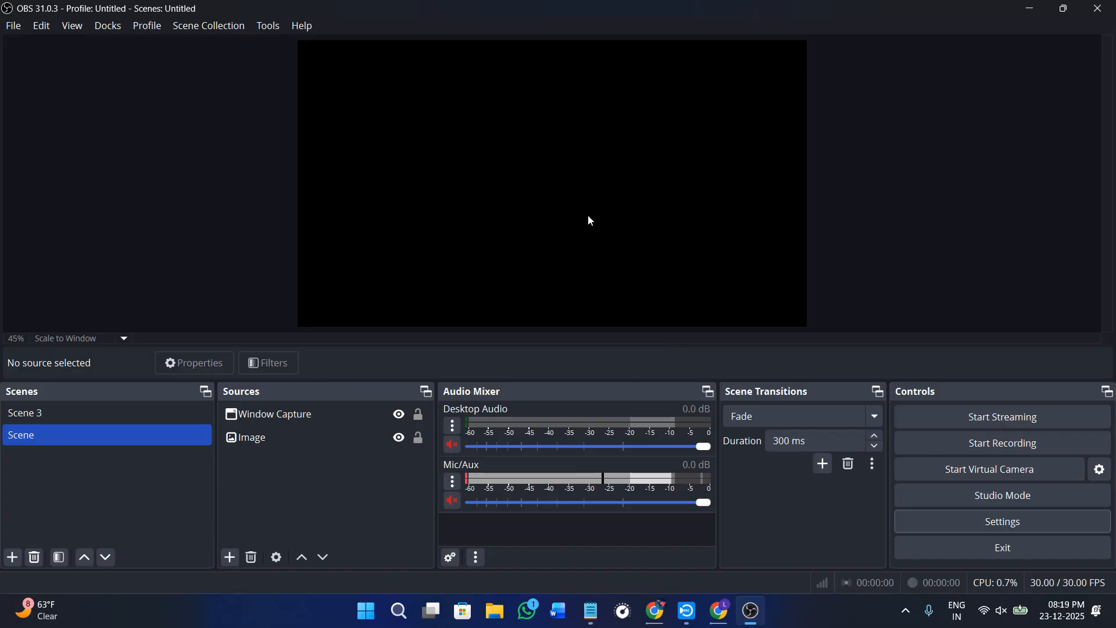
left_click(1007, 443)
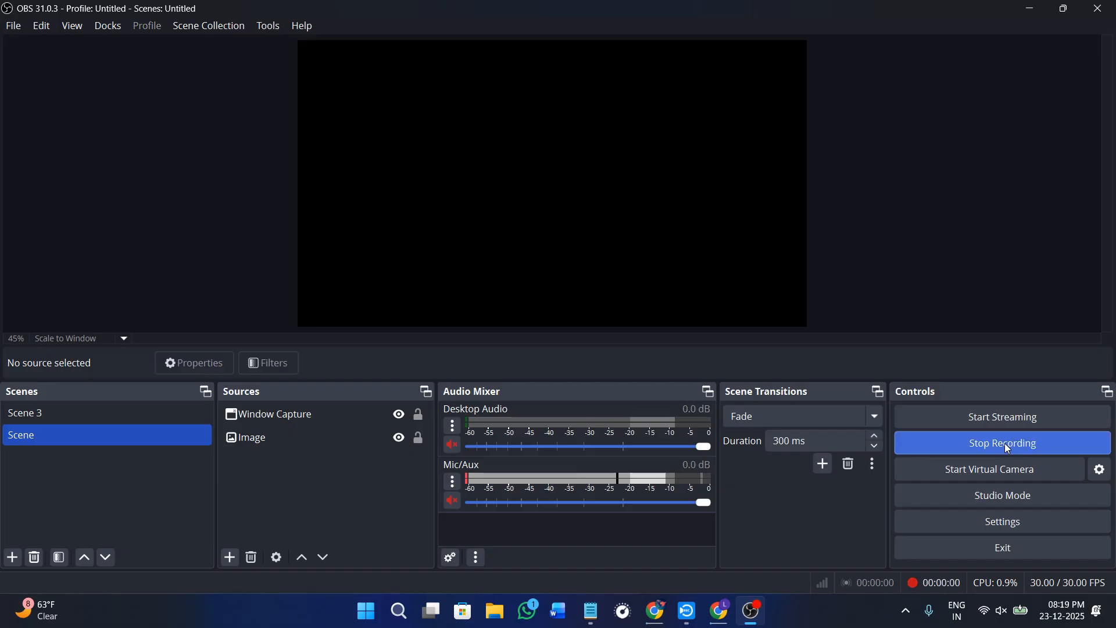